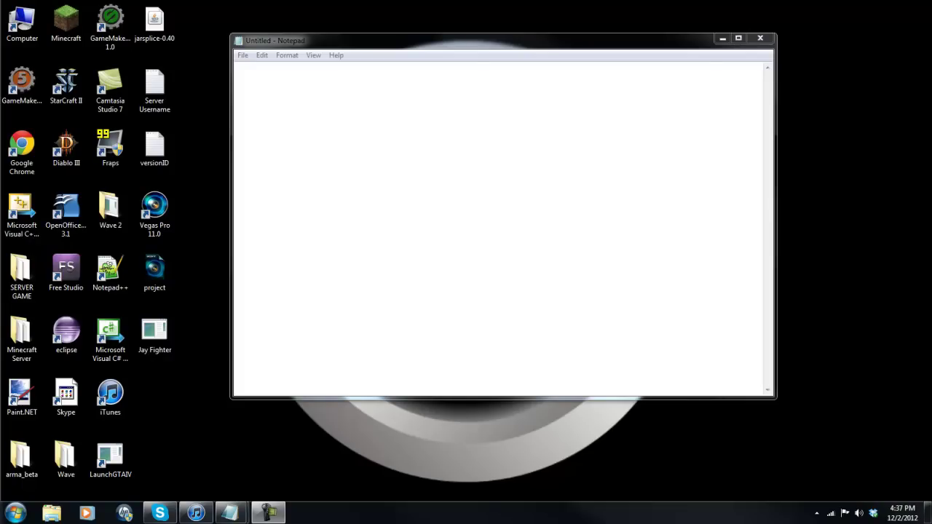
Step: Put the caret in the blank untitled Notepad document
left_click(395, 218)
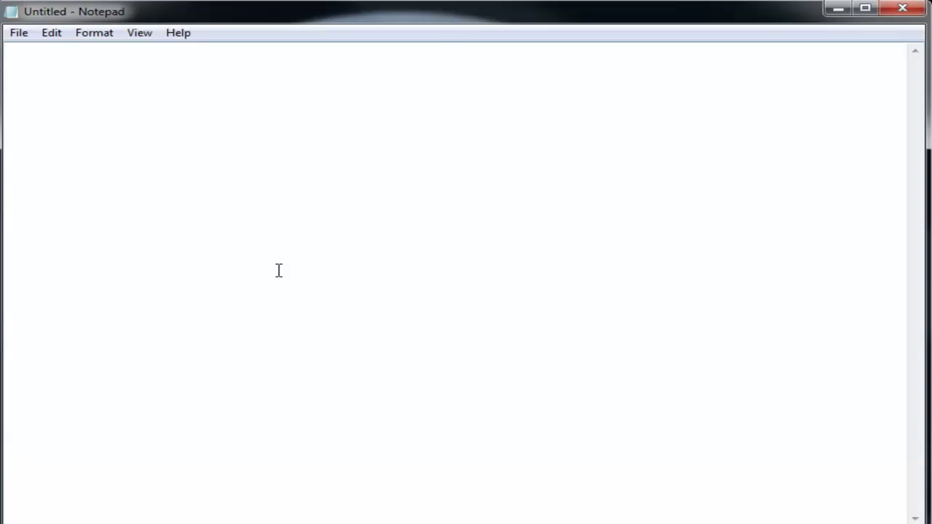
type("@echo off")
key("Return")
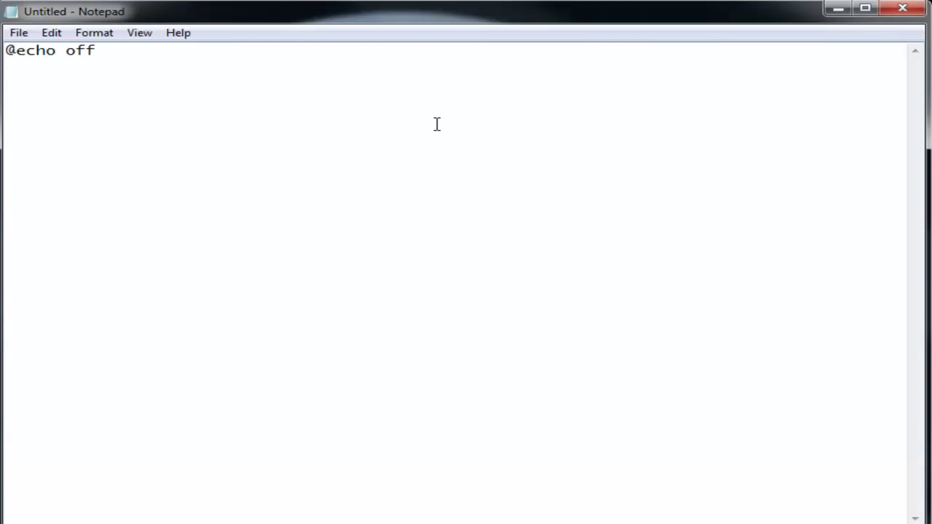
type("title ")
type("AWESOME PROGRAM")
key("Return")
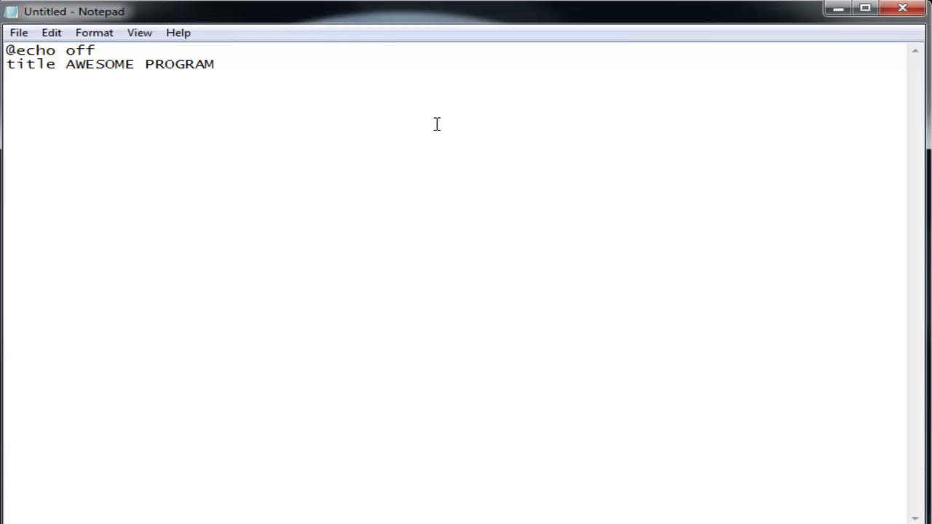
type("color ")
type("0f")
type(":")
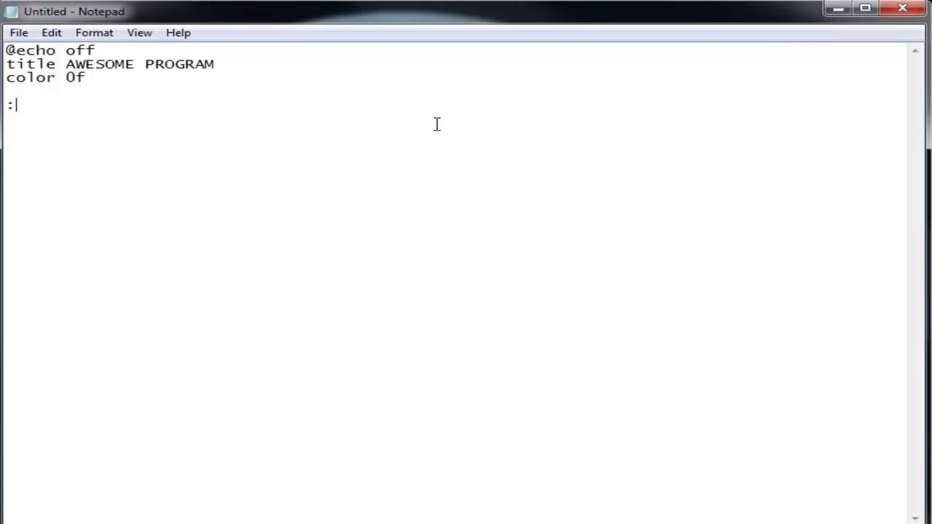
Step: Add the MENU label with an echo CHOOSE A WEBSITE heading, dashed divider and echo. line
type("MENU")
key("Return")
left_click_drag(56, 104, 5, 104)
left_click(50, 115)
type("echo ")
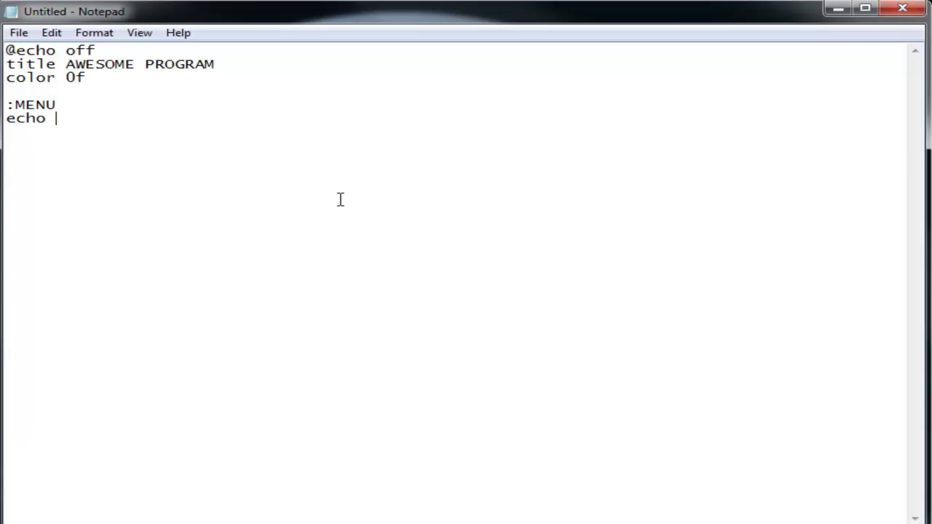
type("PIC")
key("BackSpace")
key("BackSpace")
key("BackSpace")
type("CHOOSE A WEBSITE")
key("Return")
type("echo ")
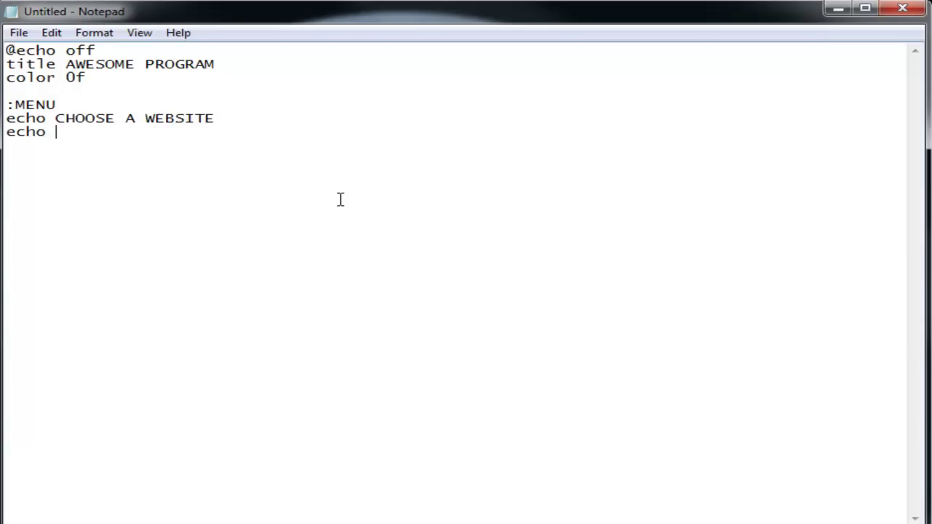
type("----------------0")
key("BackSpace")
type("-")
key("Return")
type("echo.")
key("Return")
Step: List options 1) Youtube, 2) Facebook, 3) Twitter, 4) Google, 5) Exit and begin the set /p prompt
type("ech")
key("BackSpace")
key("BackSpace")
key("BackSpace")
type("echo ")
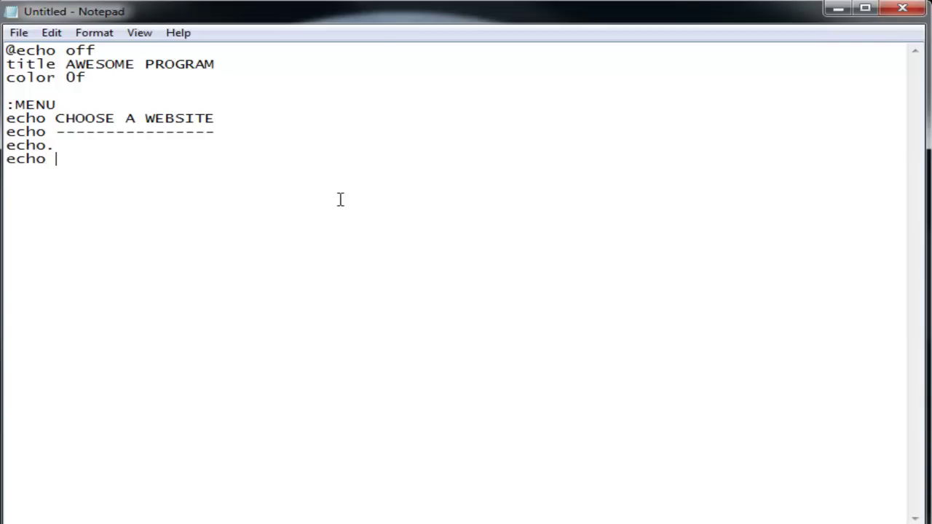
type("1) ")
type("Youtube")
key("Return")
type("echo 2) Facebook")
key("Return")
type("echo 3) Twitter")
key("Return")
type("echo ")
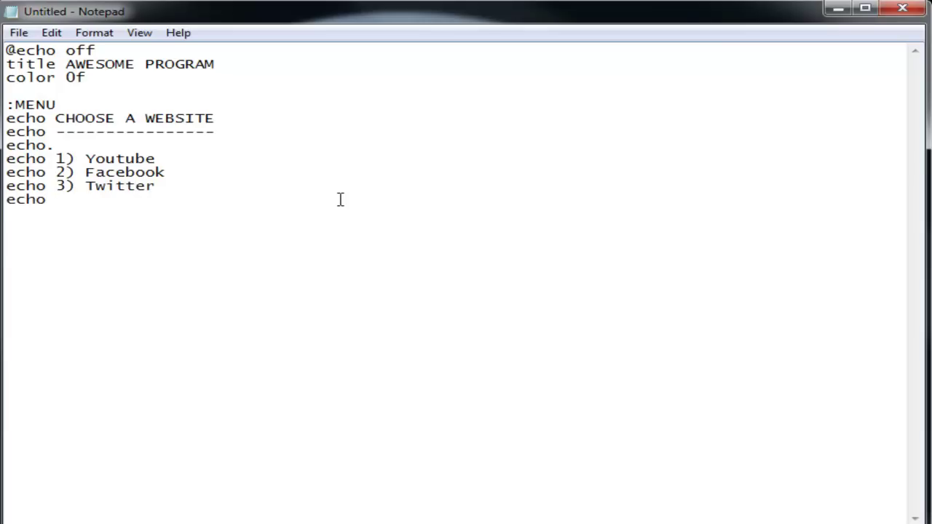
type("4)")
type("Google ")
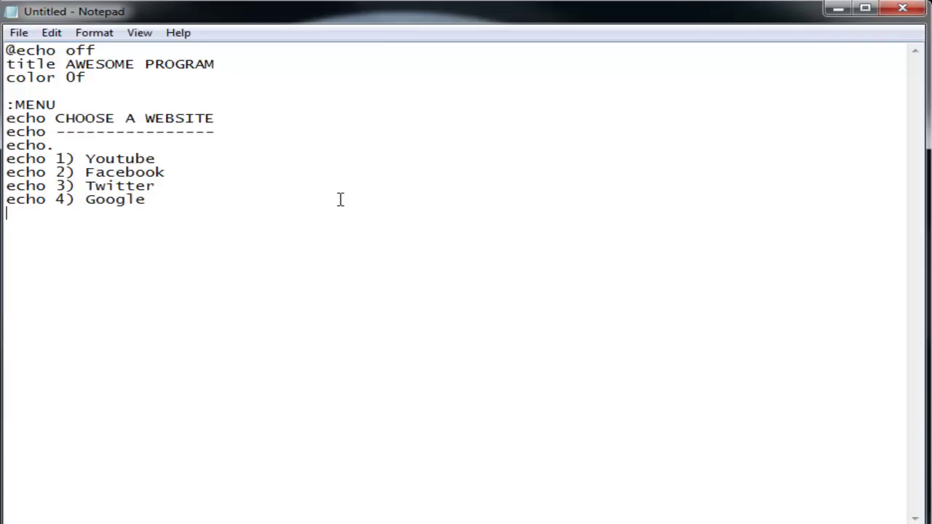
type("echo 5) Exit")
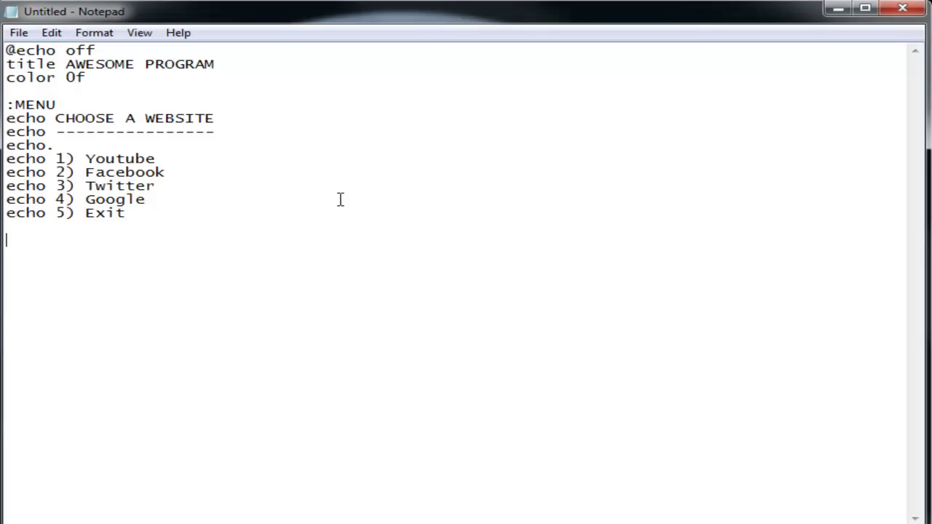
key("Return")
key("Return")
type("set /p ")
type("a")
Step: Complete the prompt line as set /p input=Enter Value:
key("BackSpace")
type("inpiu")
key("BackSpace")
key("BackSpace")
type("ut=Enter ")
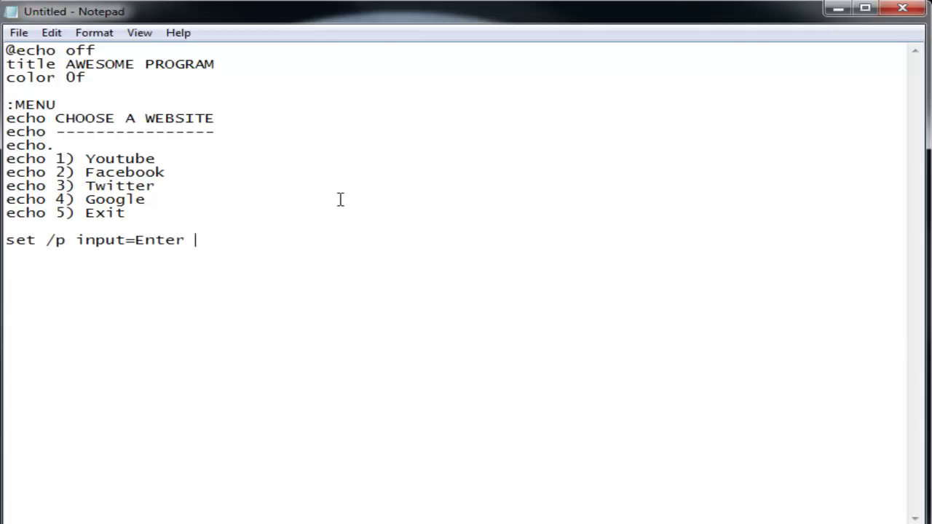
type("Value:")
Step: Add the check if %input%==1 goto A
key("BackSpace")
type("if ")
type("%inp%")
key("Left")
type("input")
key("Right")
type("==1")
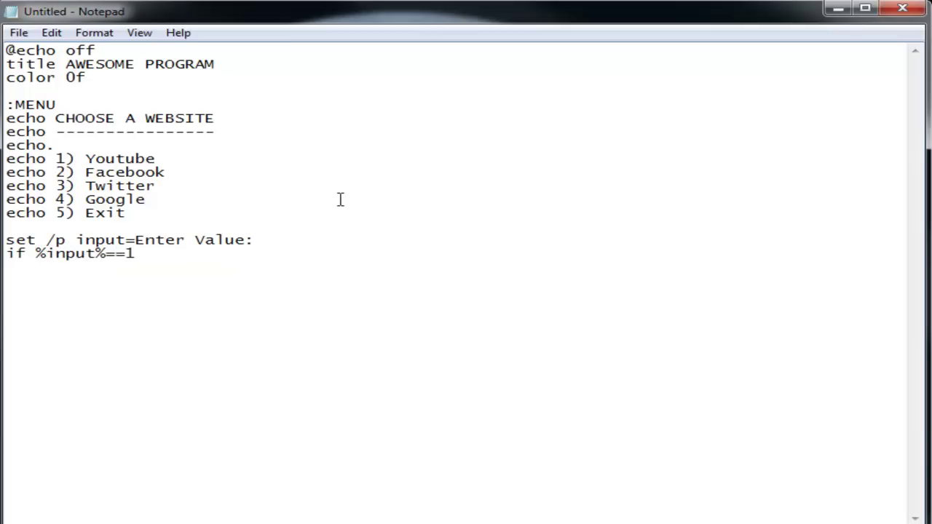
type(" goto A")
Step: Duplicate the goto A check into lines targeting labels B, C and D
left_click_drag(250, 255, 6, 253)
key("ctrl+c")
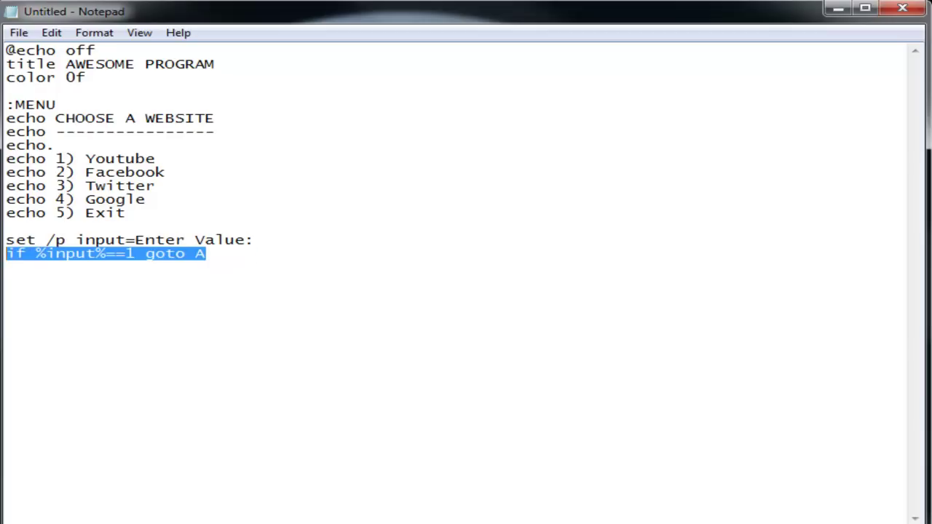
left_click(228, 253)
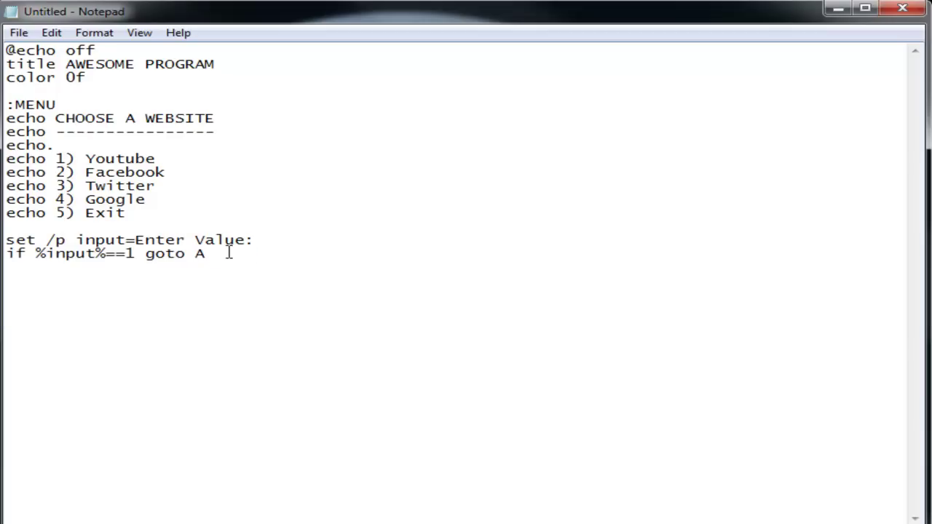
key("ctrl+v")
key("Return")
key("ctrl+v")
key("Return")
key("ctrl+v")
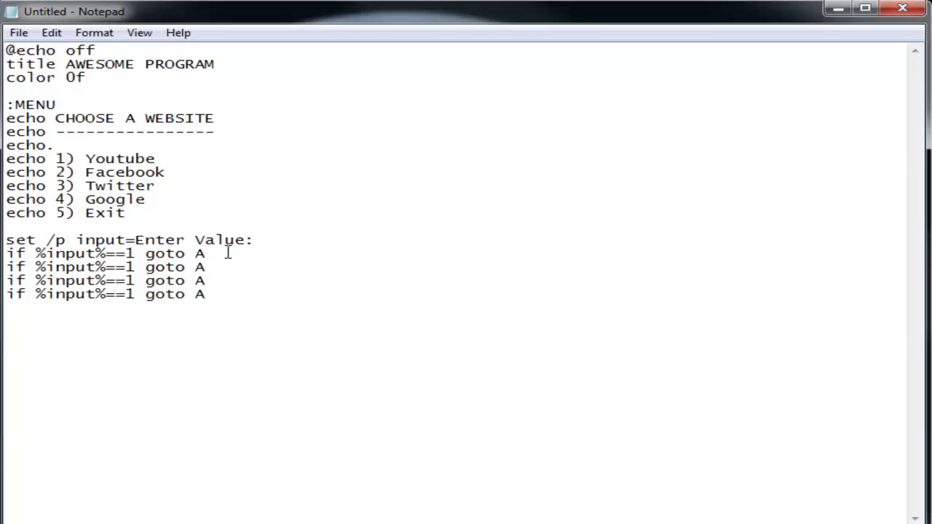
left_click(225, 266)
key("BackSpace")
type("B")
key("Down")
key("BackSpace")
type("C")
key("Down")
key("BackSpace")
type("D")
Step: Add a fifth check: if %input%==5 goto exit
key("Return")
key("ctrl+v")
key("End")
key("shift+Left")
Step: Renumber the D, C and B checks to choices 4, 3 and 2
key("shift+Left")
key("shift+Left")
key("shift+Left")
key("shift+Left")
key("shift+Left")
type("exit")
key("Left")
key("Left")
key("Left")
key("Left")
key("Left")
key("Left")
key("shift+Right")
type("5")
key("Up")
key("shift+Left")
type("4")
key("Up")
key("shift+Left")
type("3")
key("Up")
key("shift+Left")
type("2")
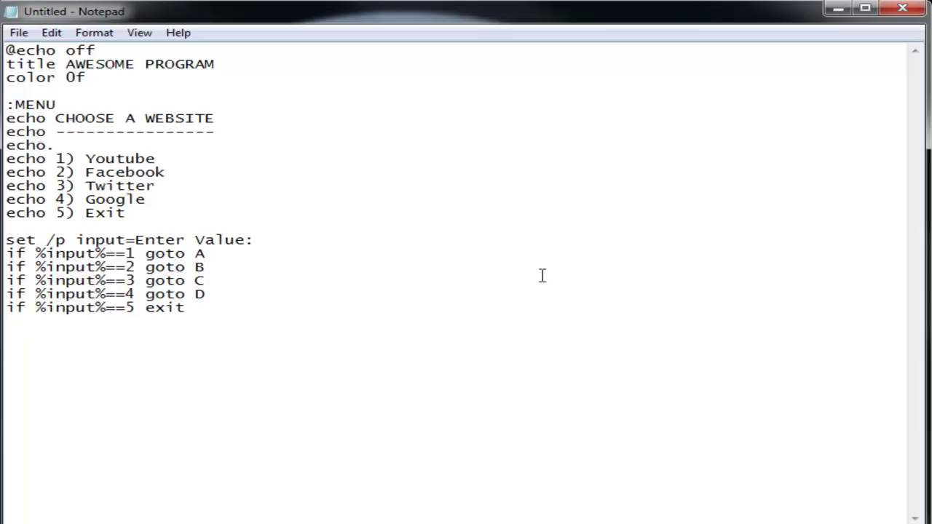
left_click_drag(232, 306, 5, 253)
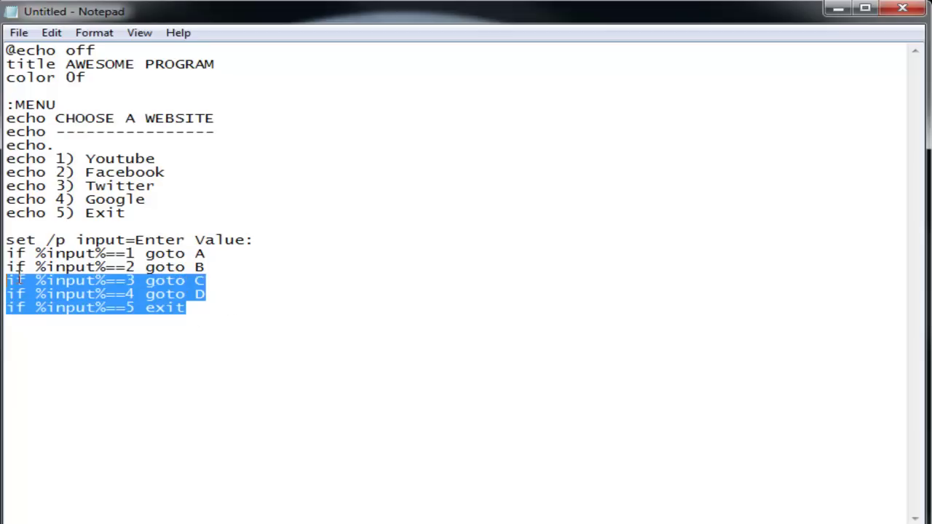
Step: Add labels :A, :B, :C and :D below the checks
left_click(207, 308)
type(":")
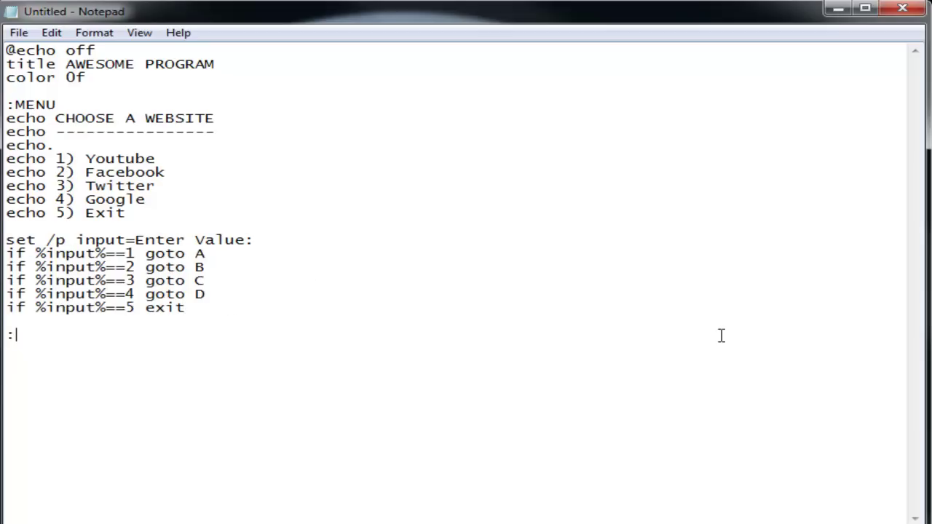
type("A")
key("Return")
type(":B")
key("Return")
key("Return")
type(":C  ")
type(":D")
key("Up")
Step: Insert a cls line directly under :MENU and leave a blank line under :A
left_click(126, 105)
key("Return")
type("cls")
mouse_move(116, 120)
left_mouse_down()
mouse_move(7, 118)
mouse_move(188, 321)
left_mouse_up()
left_click(37, 125)
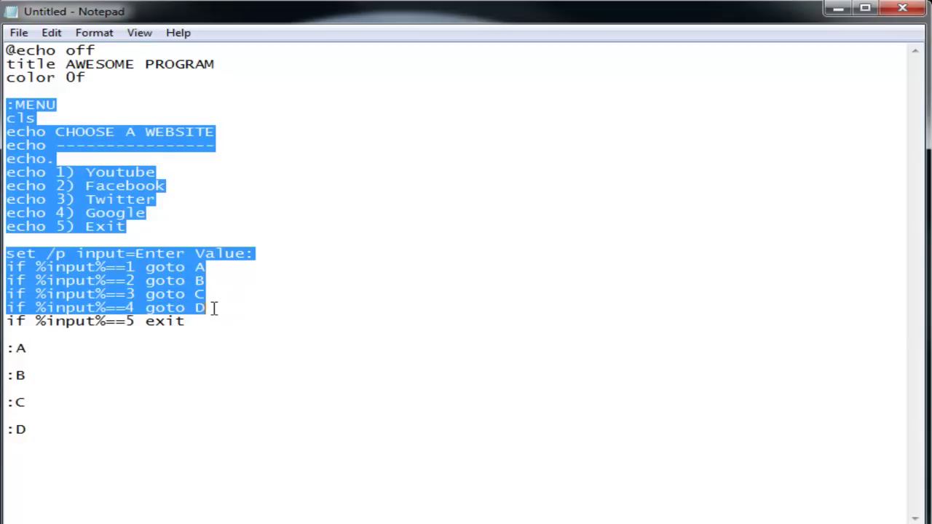
left_click(188, 320)
left_click_drag(10, 348, 117, 437)
left_click(40, 355)
key("Return")
key("Return")
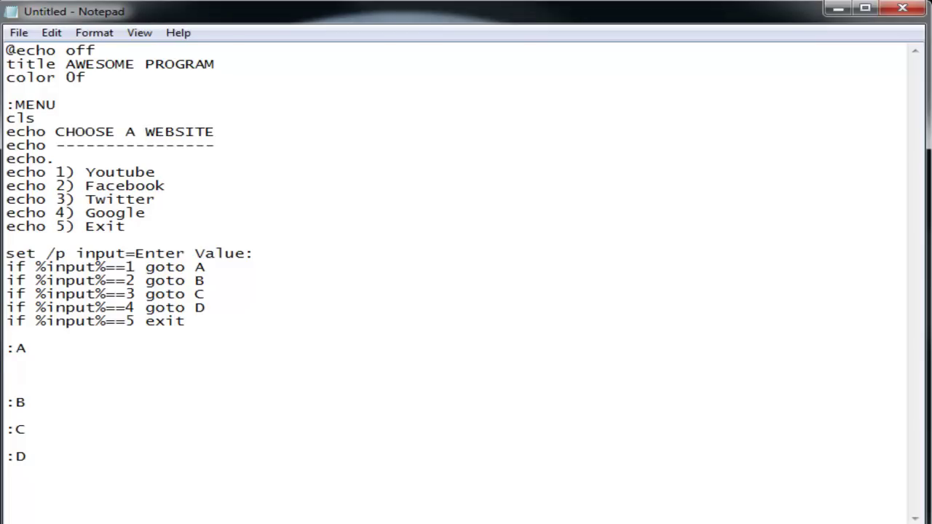
type("@start ")
type("/min /")
key("BackSpace")
type("cmd /c \"sta\"")
key("Left")
type("start")
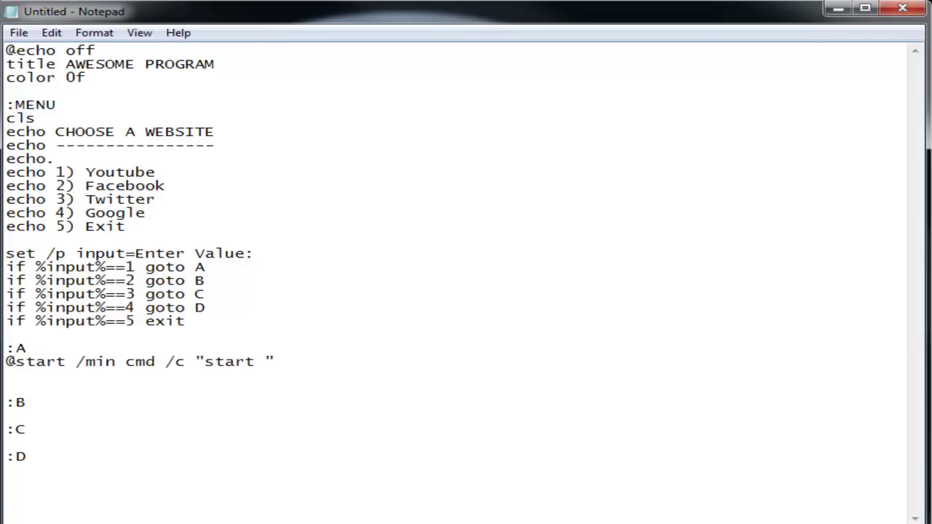
key("Right")
key("BackSpace")
type("http")
type("://www.youtube")
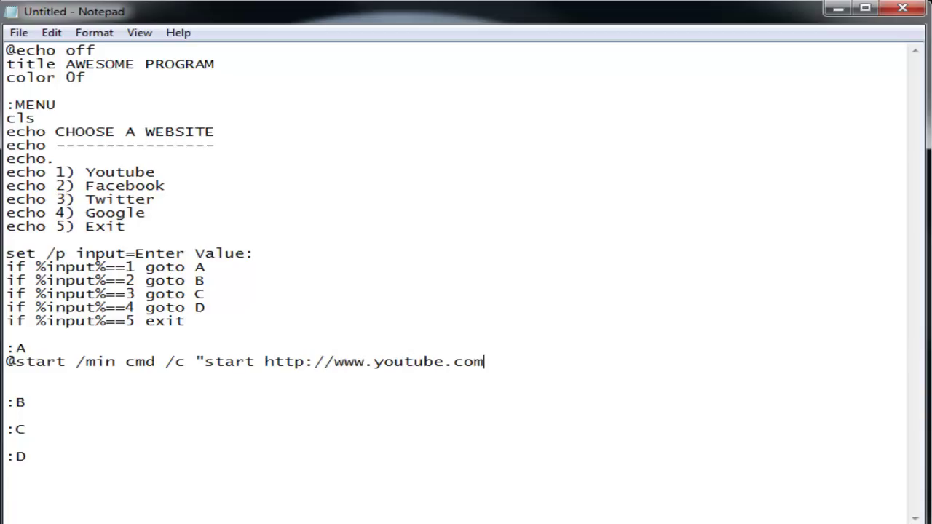
key("Return")
type("goto MENU")
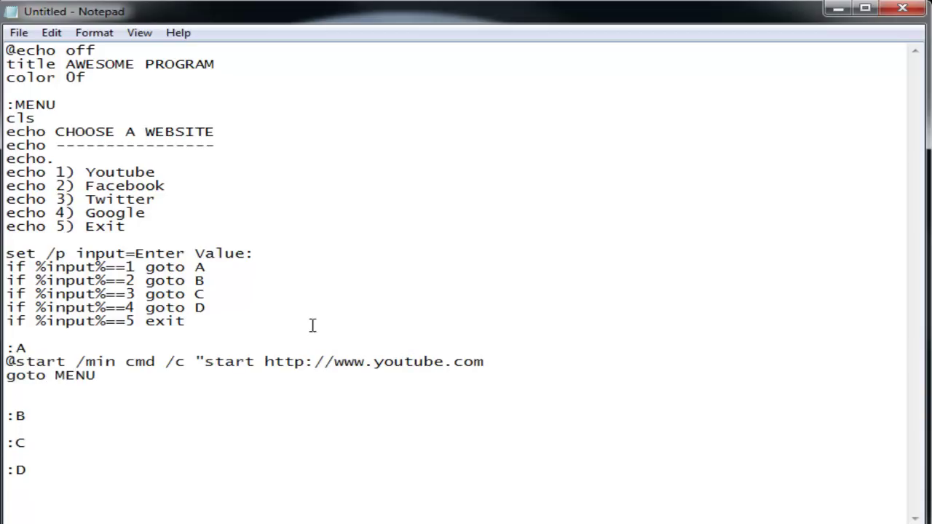
key("BackSpace")
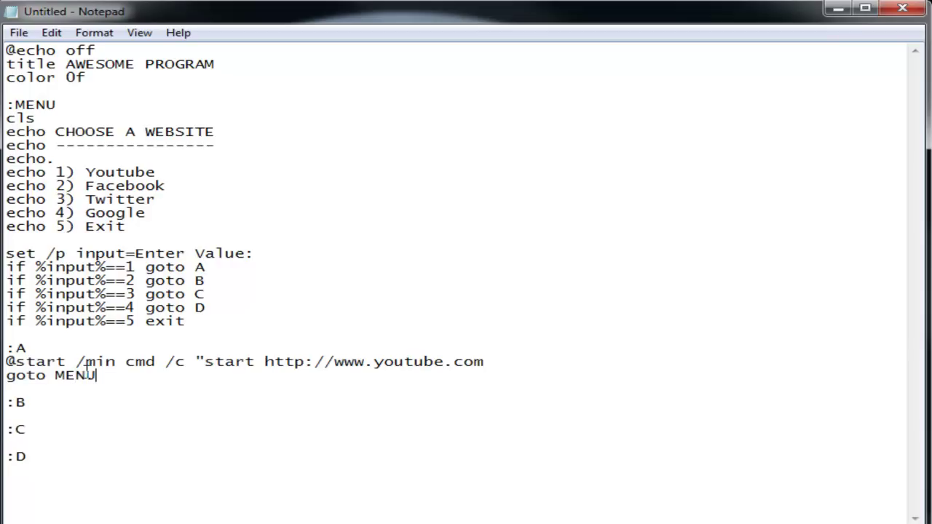
Step: Copy label A's YouTube launch and goto MENU lines under labels :B, :C and :D
left_click_drag(109, 373, 5, 361)
key("ctrl+c")
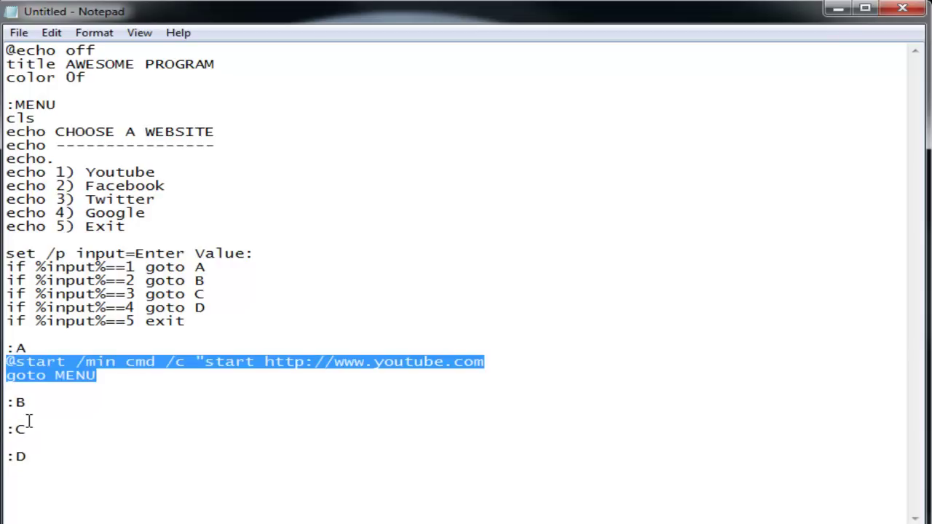
left_click(45, 405)
key("Return")
key("ctrl+v")
left_click(91, 456)
key("Return")
key("ctrl+v")
left_click(62, 512)
key("Return")
key("ctrl+v")
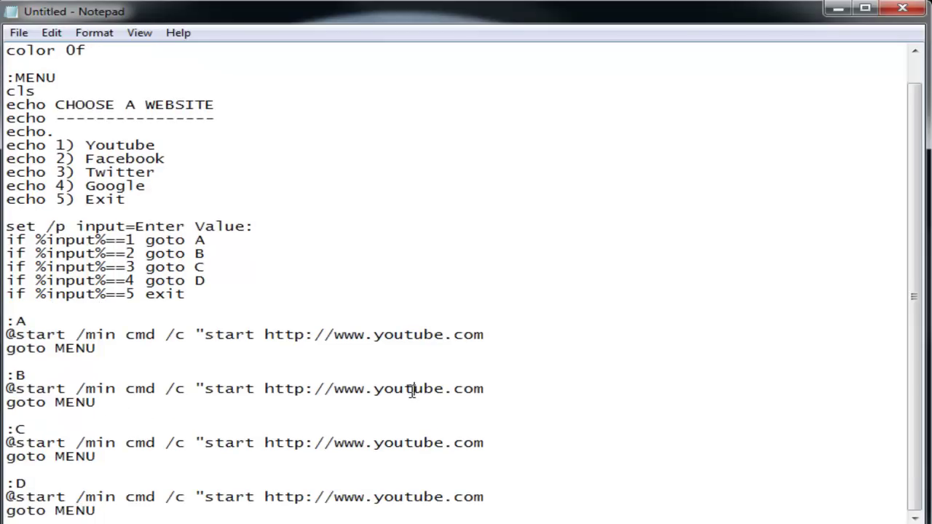
Step: Change the youtube addresses under B, C and D to facebook, twitter and google
double_click(412, 388)
left_click_drag(444, 389, 375, 389)
type("facebook")
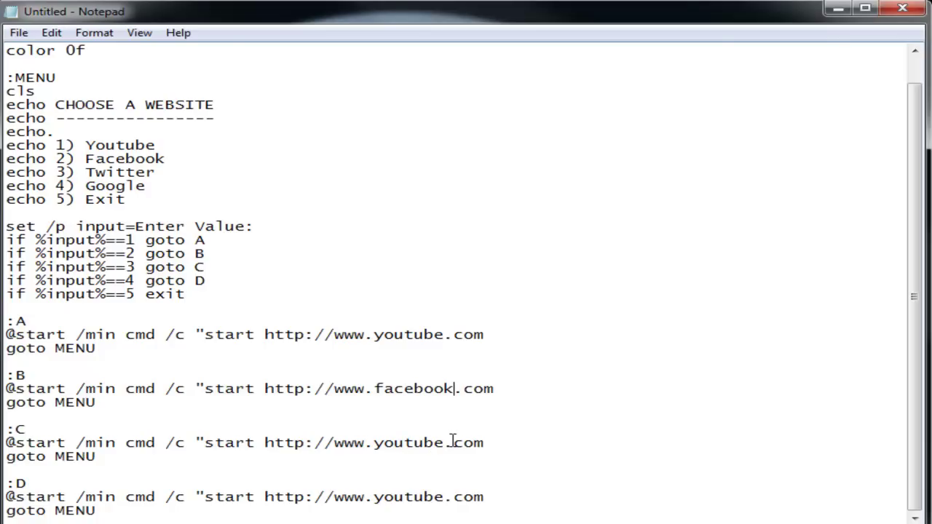
left_click_drag(452, 442, 376, 442)
type("twitter")
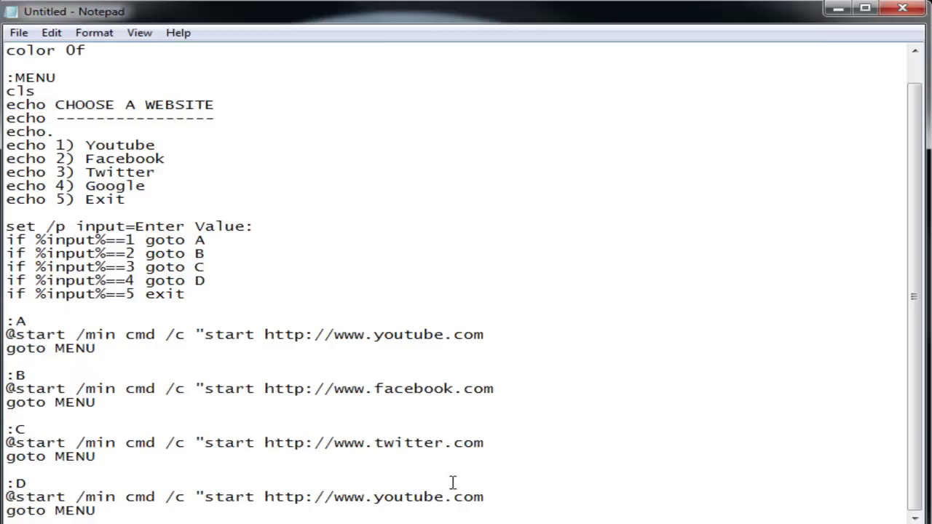
left_click_drag(444, 498, 375, 501)
type("google")
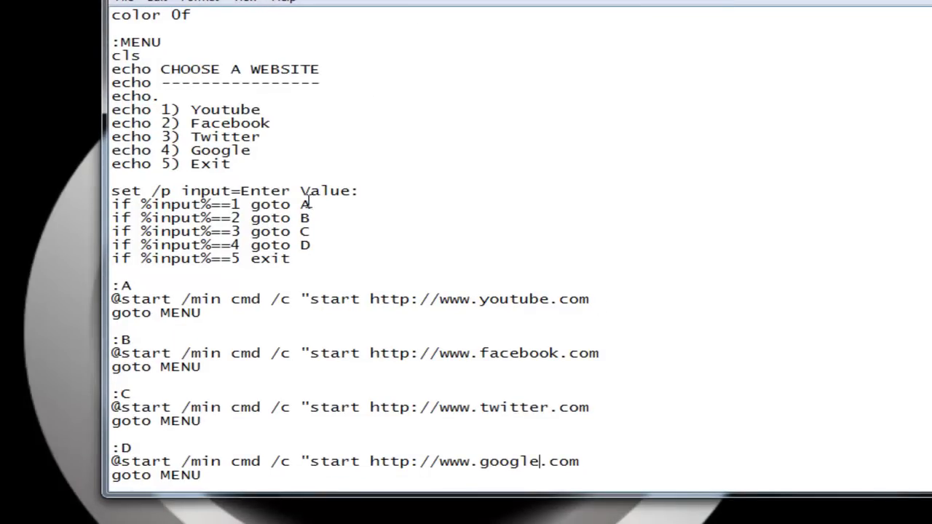
Step: Save the script to the Desktop as program.bat
left_click(122, 7)
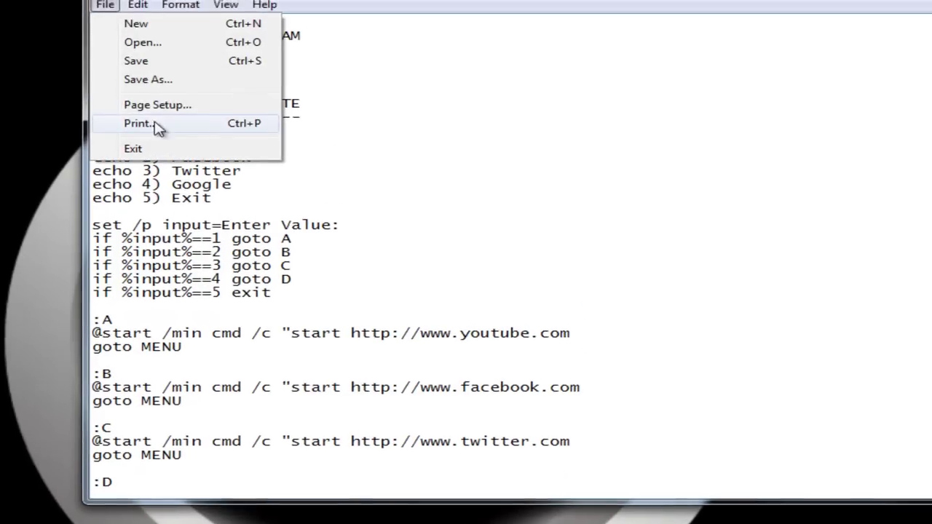
left_click(139, 82)
left_click(79, 162)
left_click(198, 357)
type("program.bat")
key("Return")
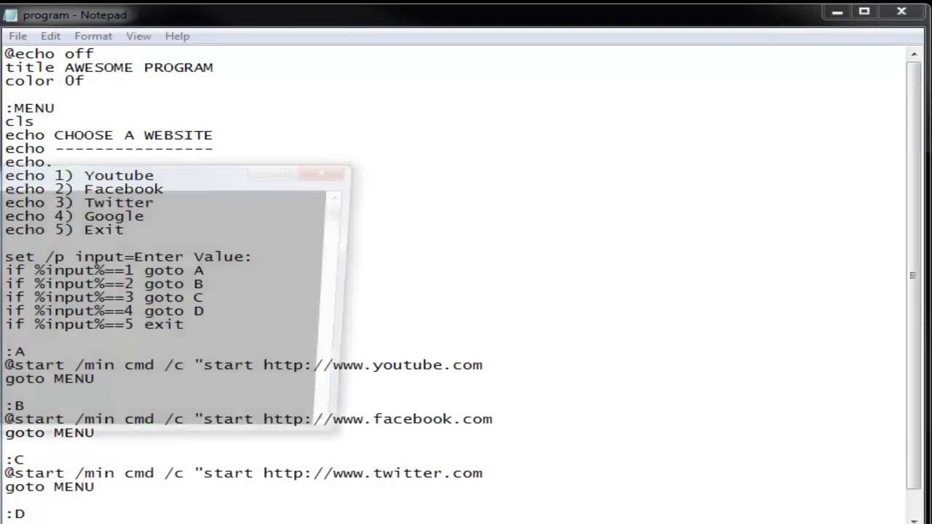
Step: Run program.bat, submit a choice that opens YouTube, then enter 5 to exit
mouse_move(41, 170)
left_mouse_down()
mouse_move(99, 179)
mouse_move(408, 142)
mouse_move(432, 121)
left_mouse_up()
type("1")
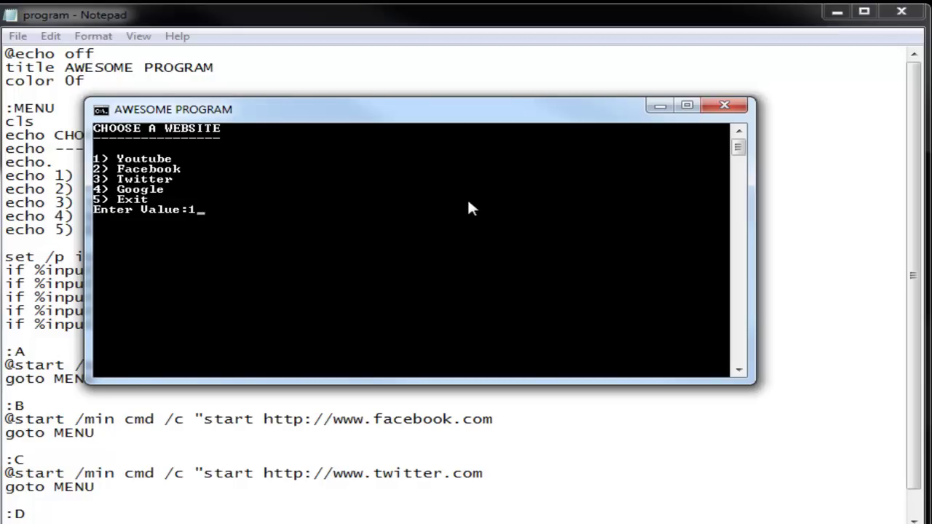
key("Return")
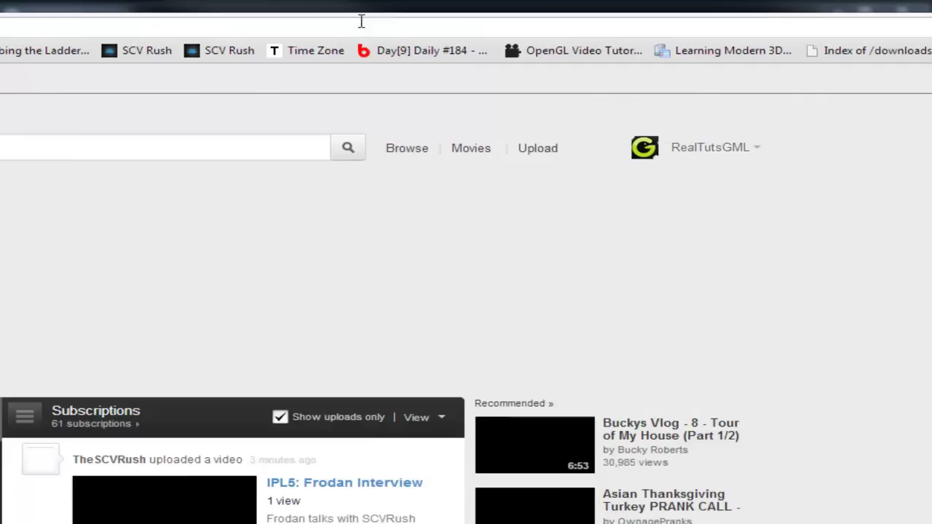
key("alt+Tab")
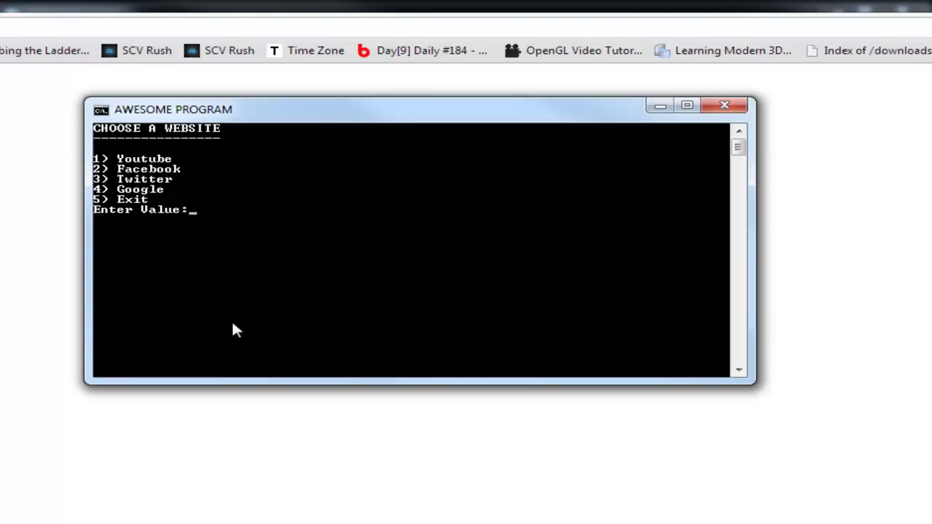
left_click_drag(357, 121, 401, 154)
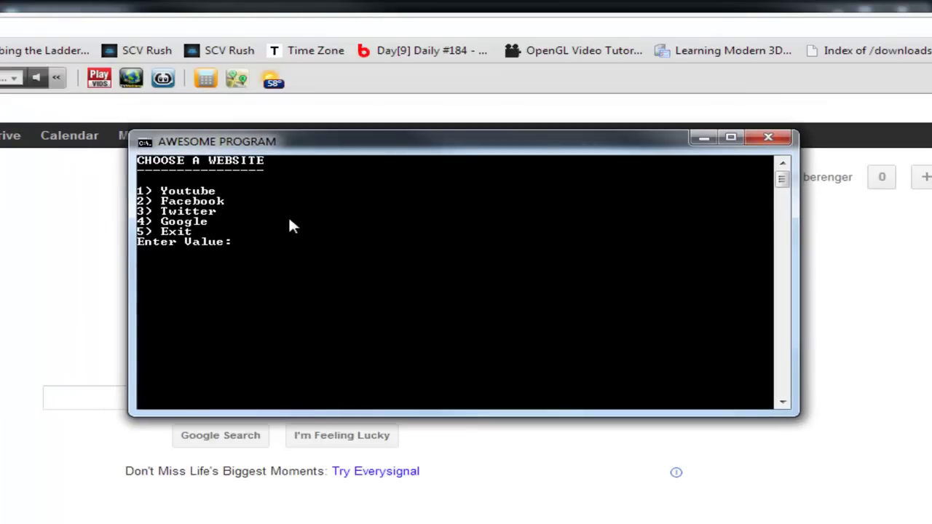
type("5")
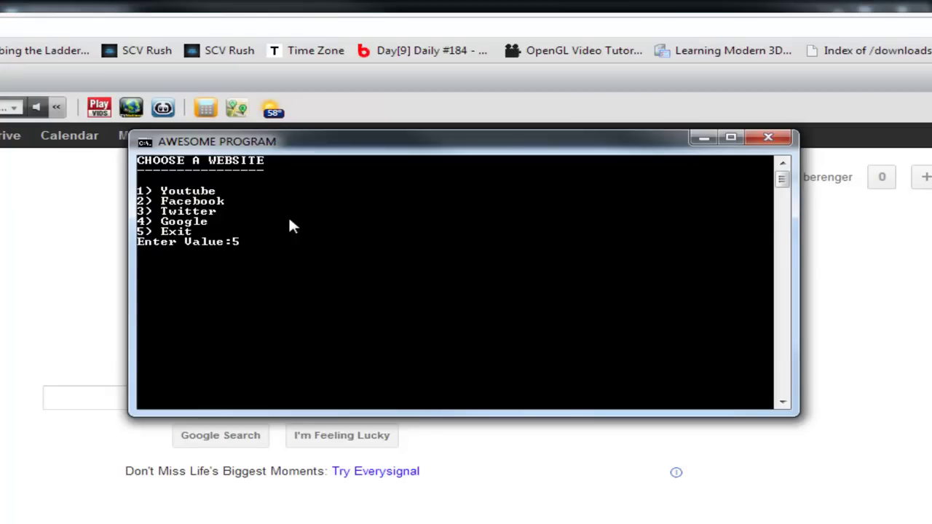
key("Return")
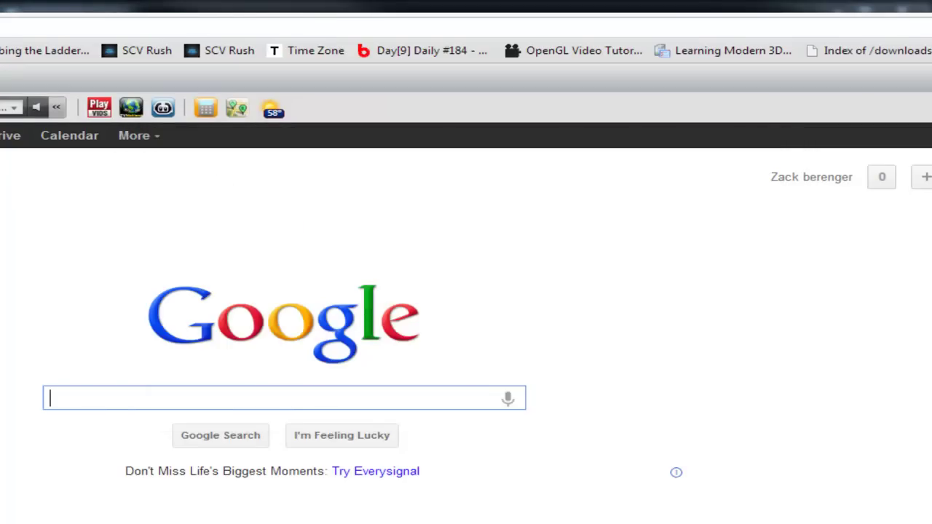
key("ctrl+Tab")
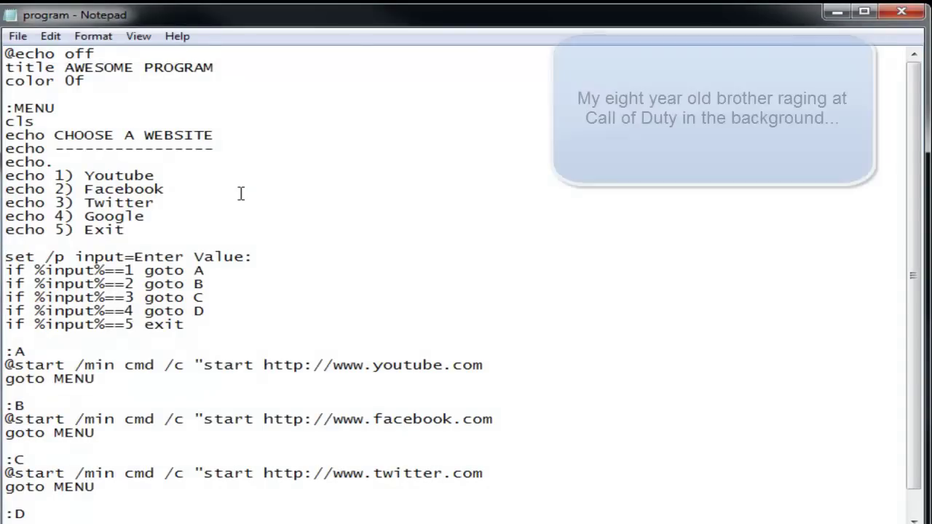
Step: Change the color code from 0f to a5 and check that the console runs green
left_click(161, 87)
key("BackSpace")
key("BackSpace")
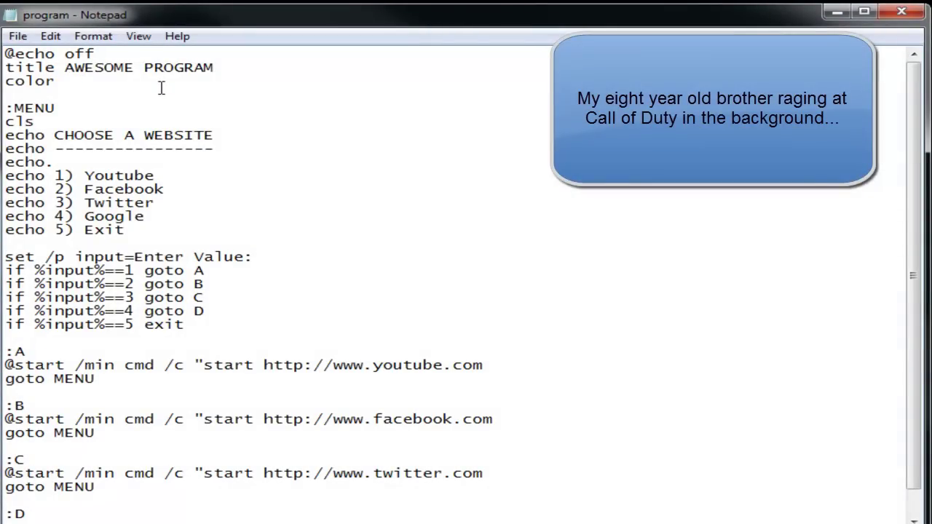
type("a5")
left_click_drag(0, 66, 582, 78)
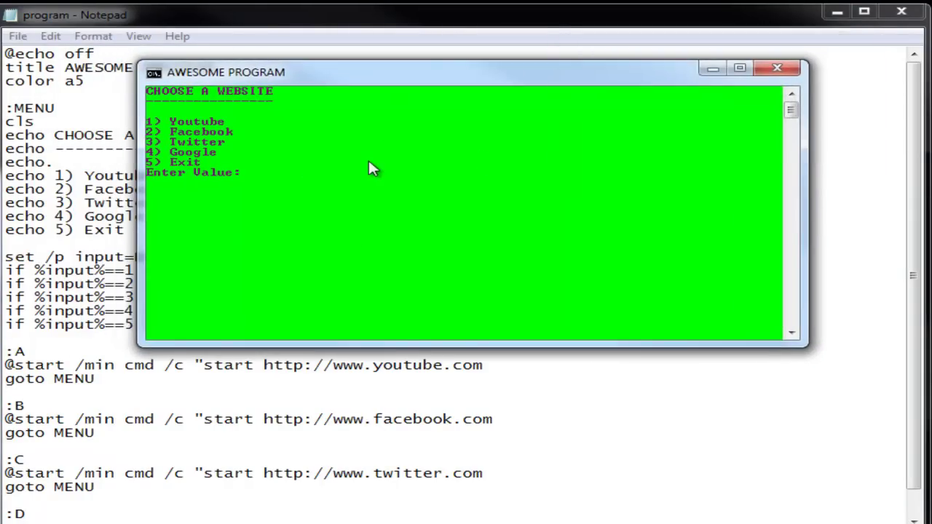
left_click(775, 70)
Step: Add an echo line after 'echo 5) Exit', then close the YouTube browser and test console
left_click(175, 233)
key("Return")
type("echo")
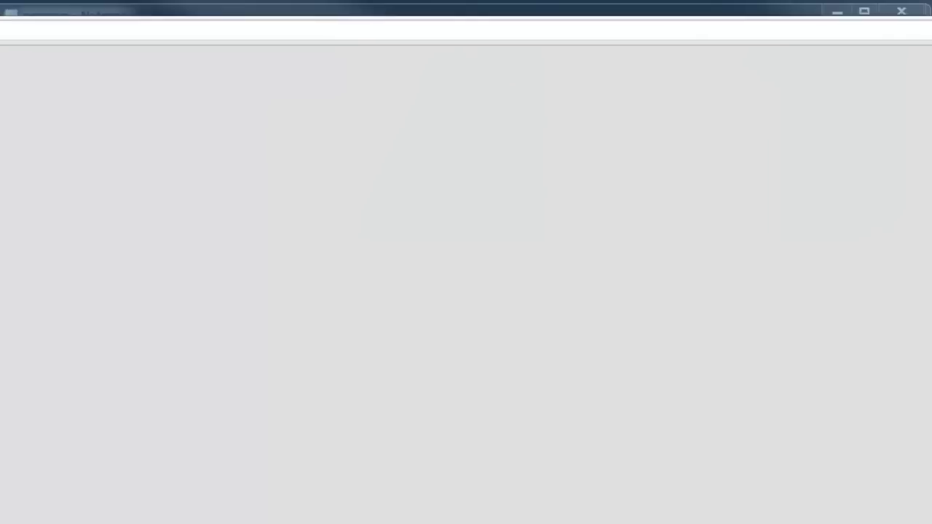
left_click(901, 10)
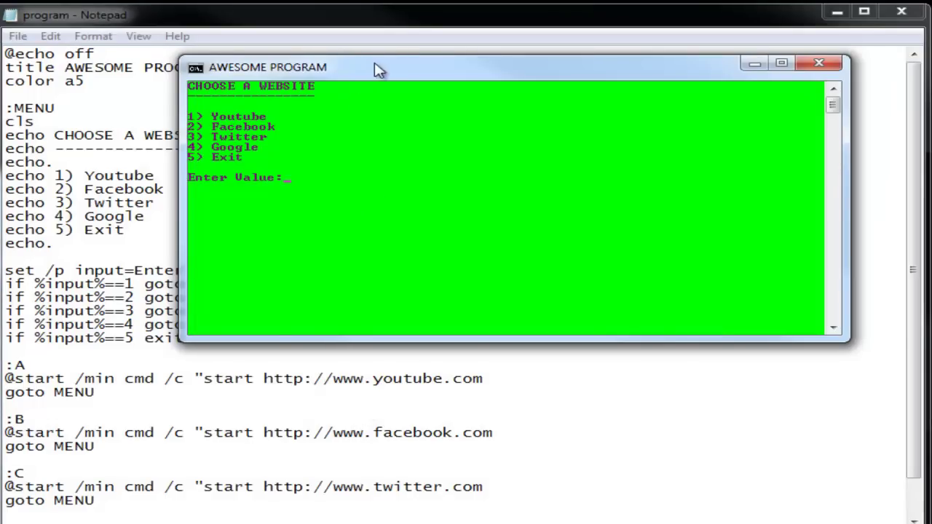
mouse_move(382, 69)
left_mouse_down()
mouse_move(527, 45)
mouse_move(461, 64)
left_mouse_up()
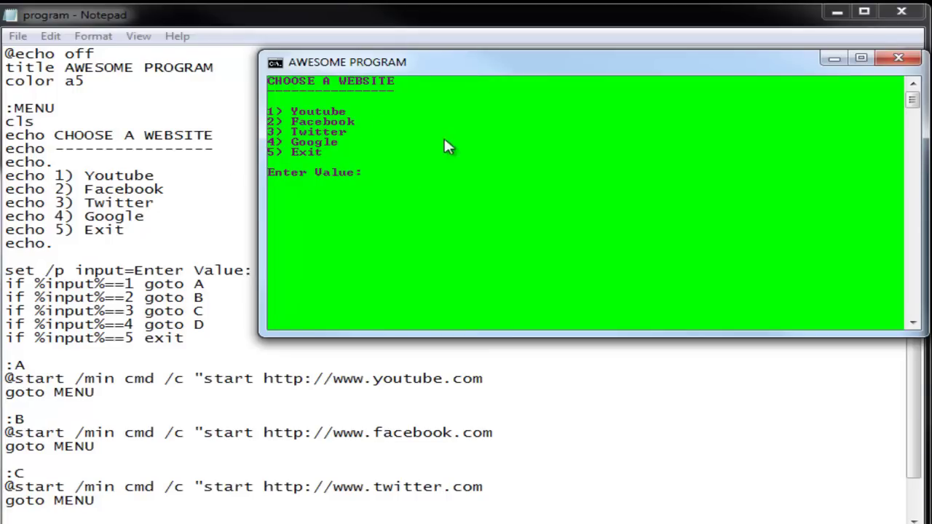
left_click_drag(485, 62, 469, 78)
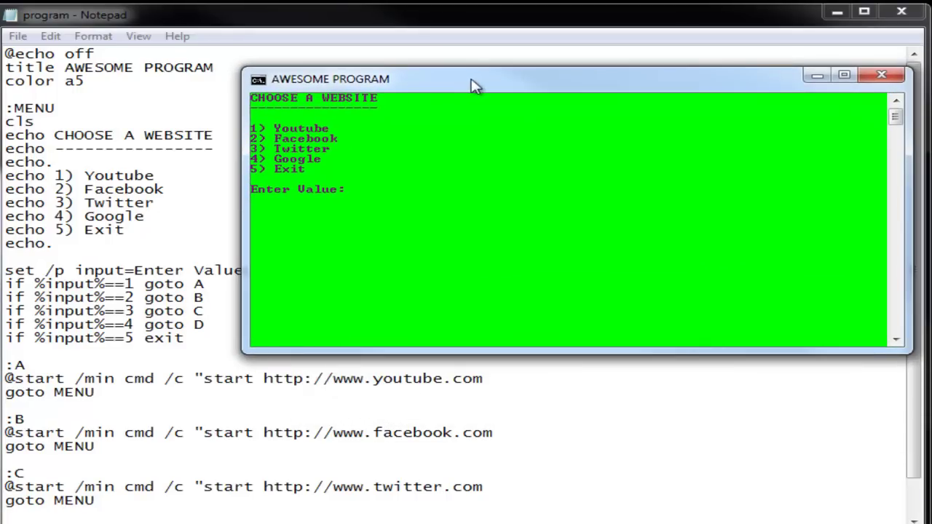
left_click(881, 75)
Step: Below the exit line, add 'echo Sorry %input% is not a correct value'
left_click(252, 338)
key("Return")
key("Return")
type("echo ")
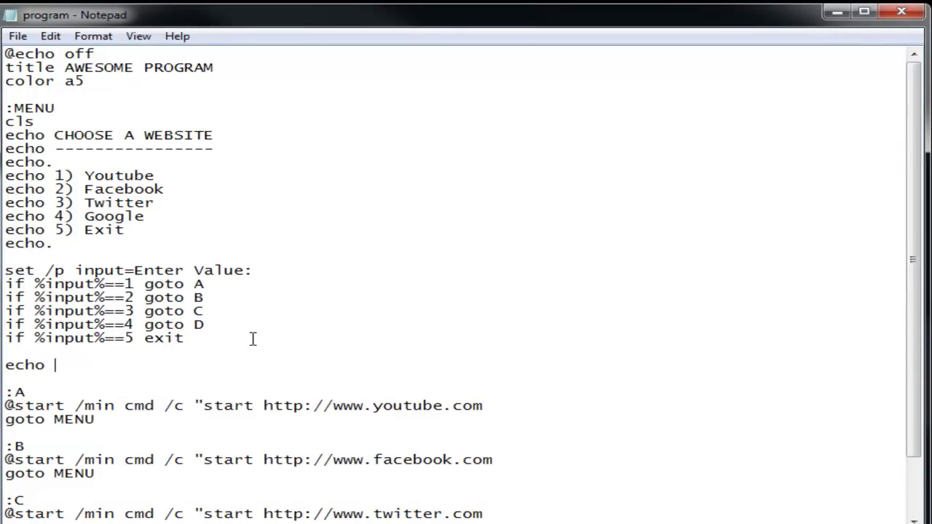
type("Sorry")
key("BackSpace")
type("%inpt")
key("BackSpace")
type("ut")
key("End")
type("is not a correct value")
Step: Add a 'goto MENU' line after the error message
key("Return")
type("goto M")
key("BackSpace")
key("BackSpace")
type("o MENU")
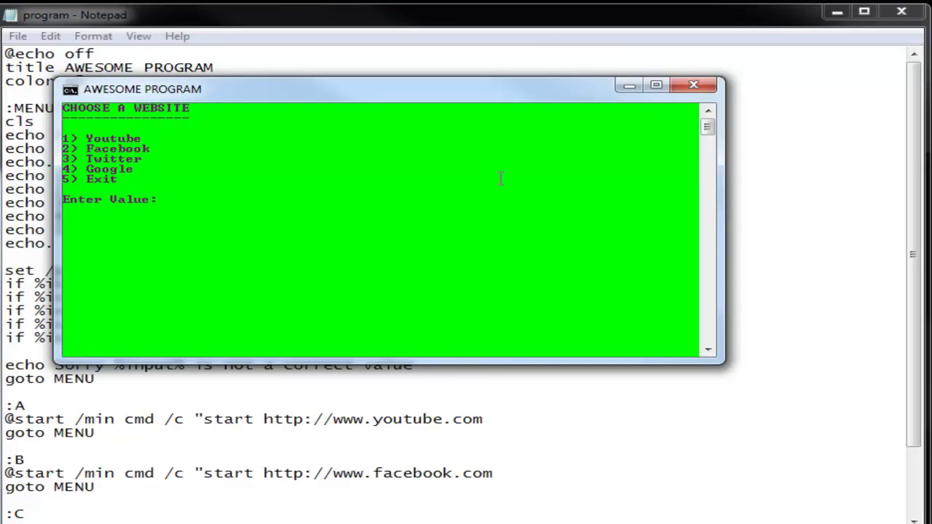
Step: Add 'pause' after the Sorry message and an 'echo.' blank line before it
left_click(693, 85)
left_click(437, 366)
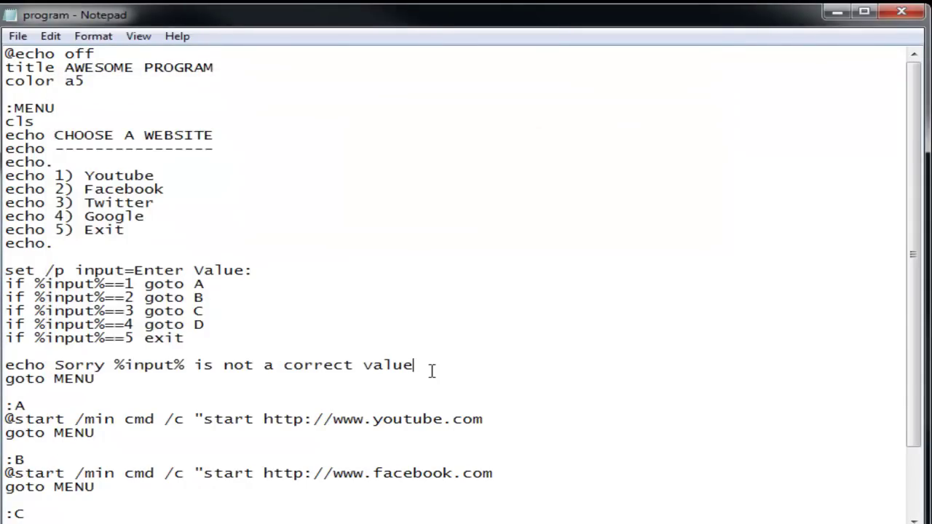
key("Return")
type("pause")
left_click(63, 353)
key("Return")
key("Return")
key("Up")
type("echo.")
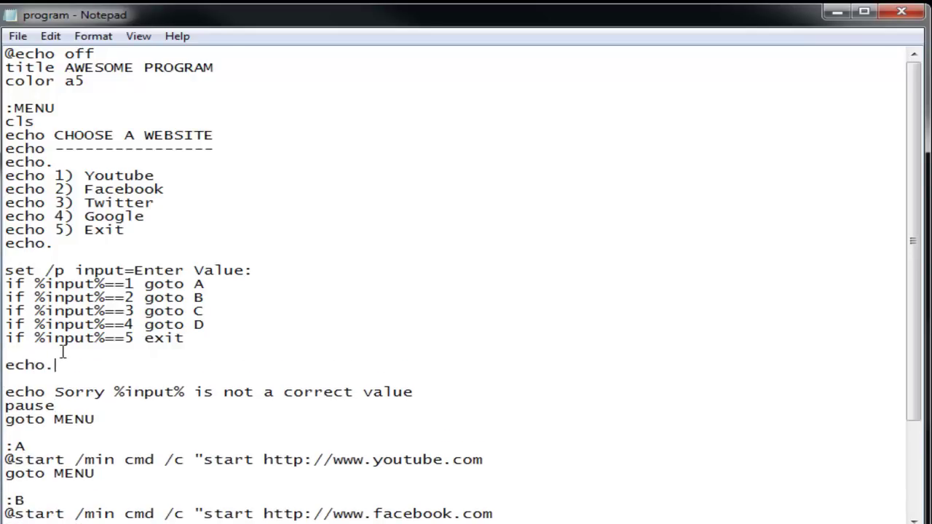
Step: Test the menu with invalid entries 's', 'd' and 'fd', then choose 1 to open YouTube
left_click_drag(4, 129, 494, 97)
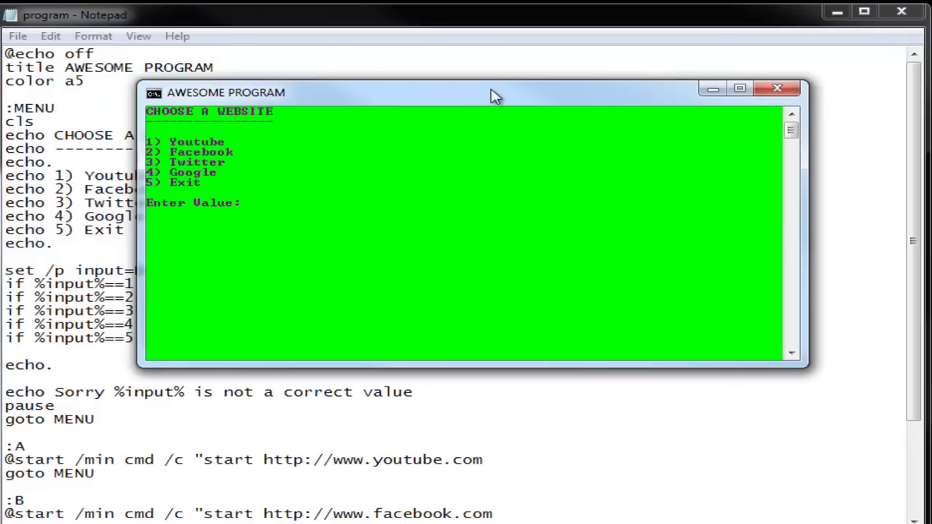
type("s")
key("Return")
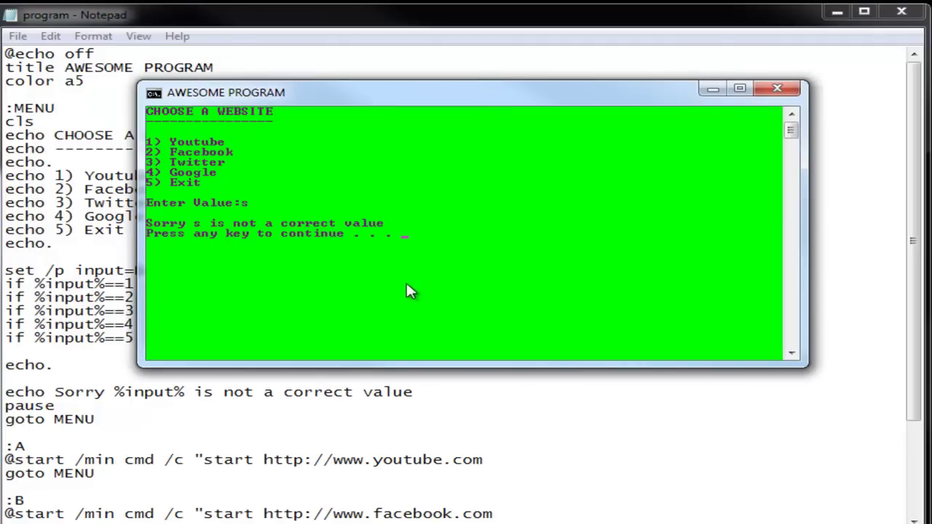
key("Return")
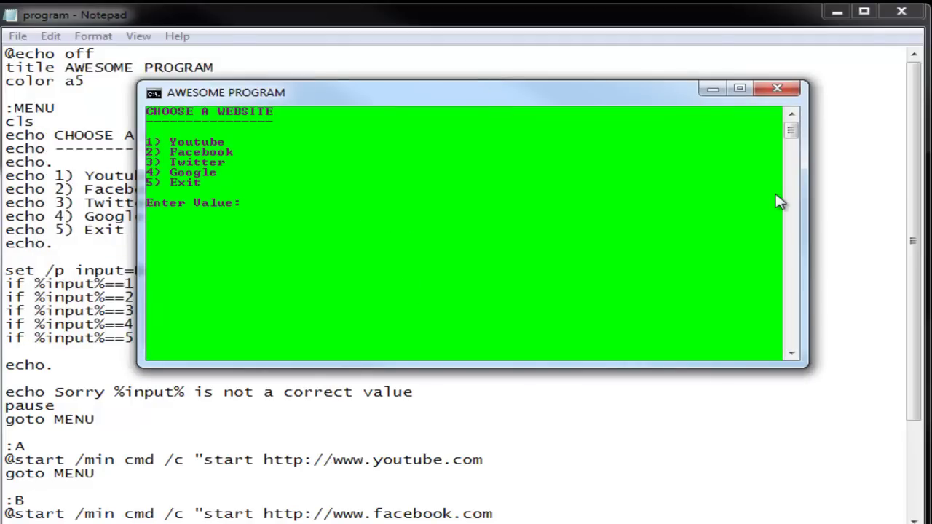
type("d")
key("Return")
key("Return")
type("fd")
key("Return")
key("Return")
type("1")
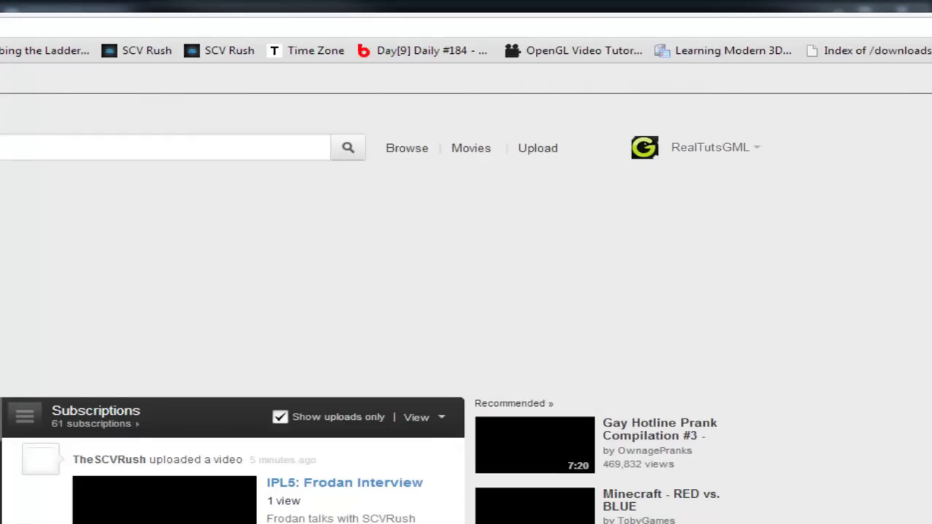
key("alt+F4")
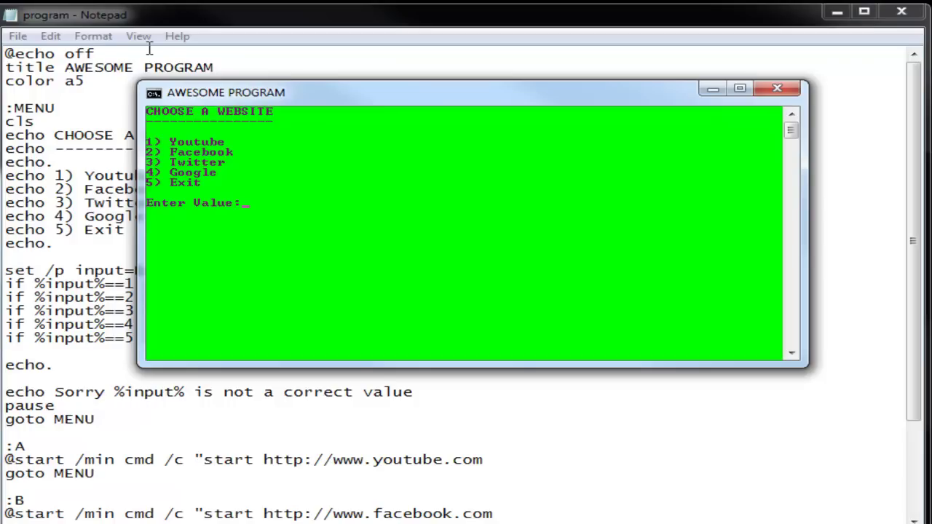
left_click_drag(468, 99, 426, 122)
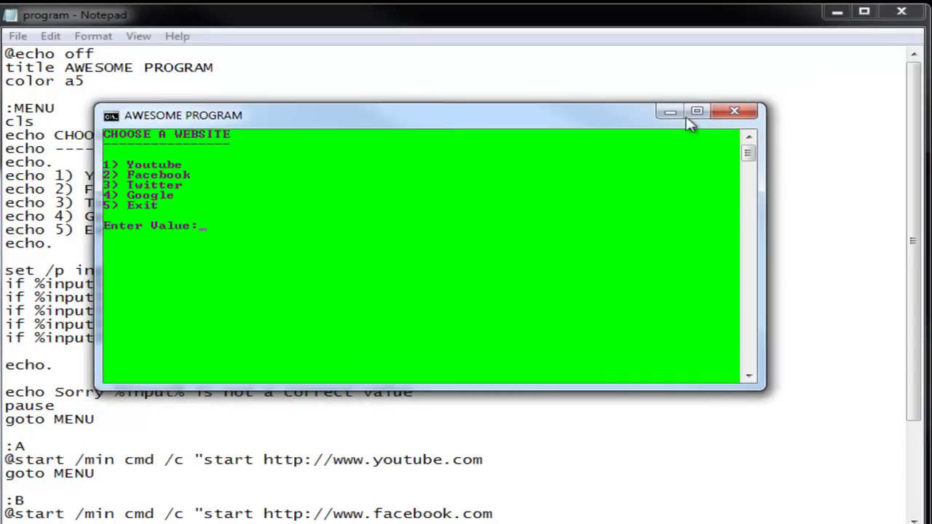